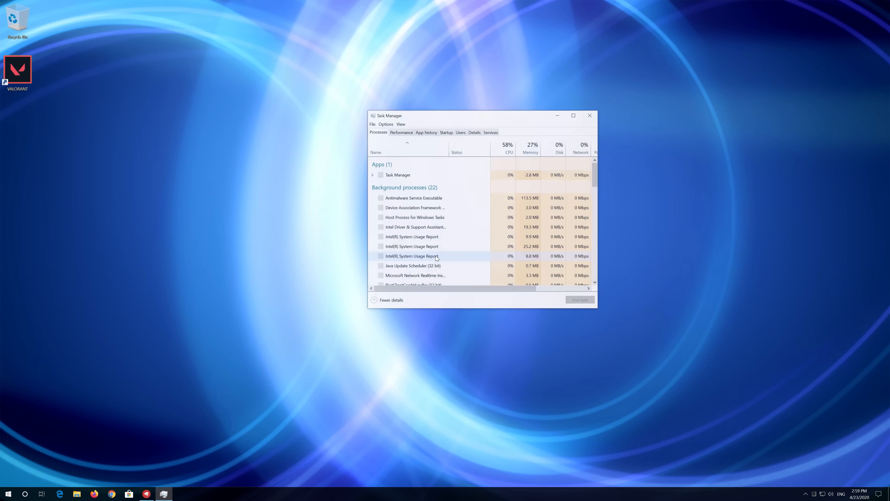
- End the RiotClientUx (32 bit) task in Task Manager
left_click_drag(461, 120, 413, 104)
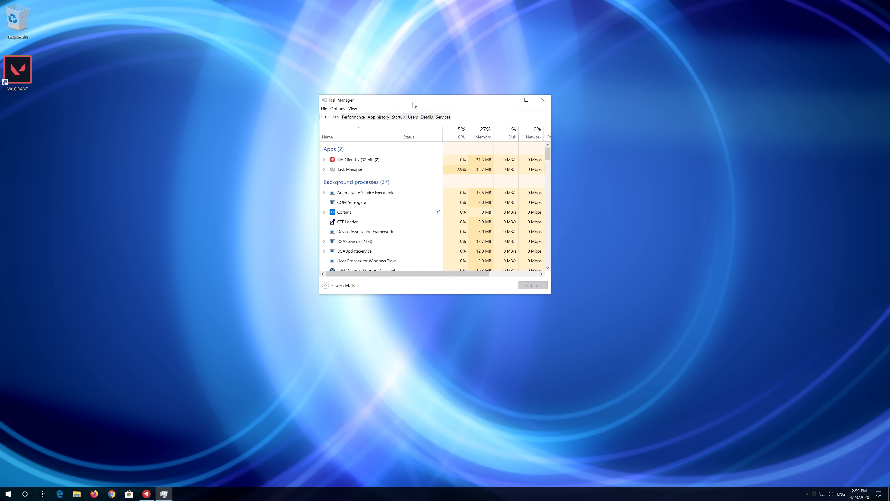
left_click(371, 158)
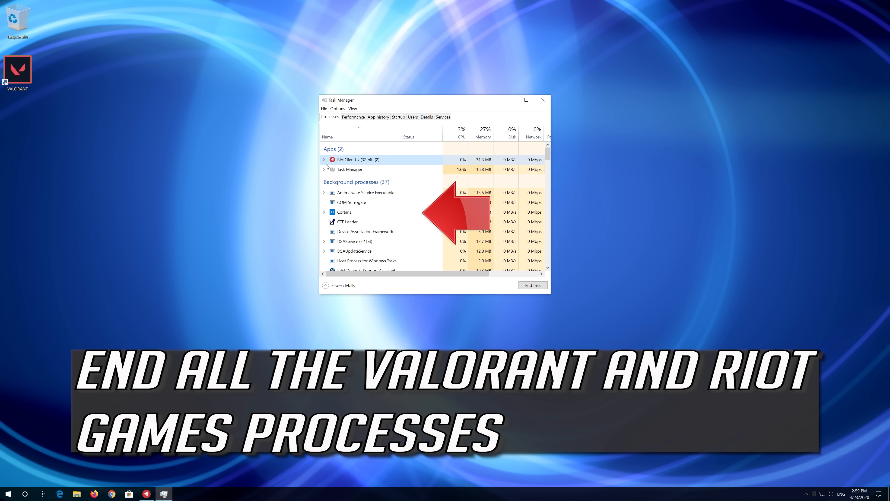
right_click(364, 160)
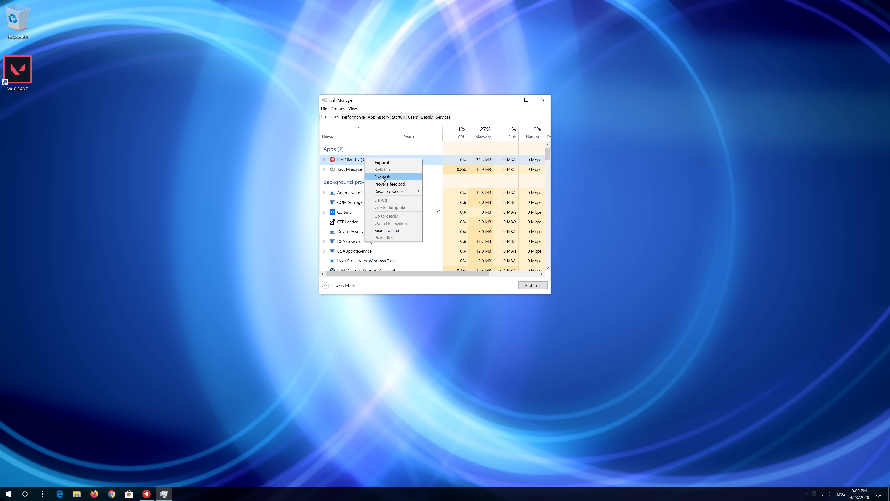
left_click(393, 178)
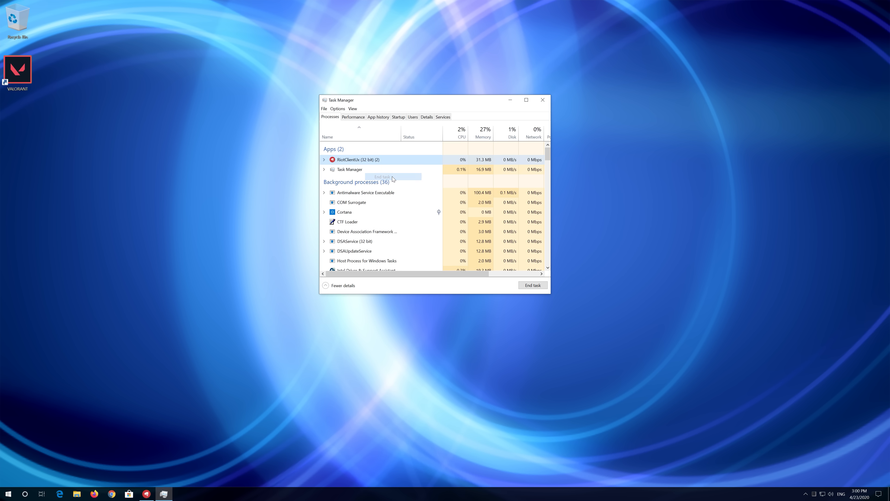
- Check the process list for any remaining Riot Games and Valorant processes, and close Task Manager
scroll(393, 181, "down", 3)
scroll(392, 180, "down", 3)
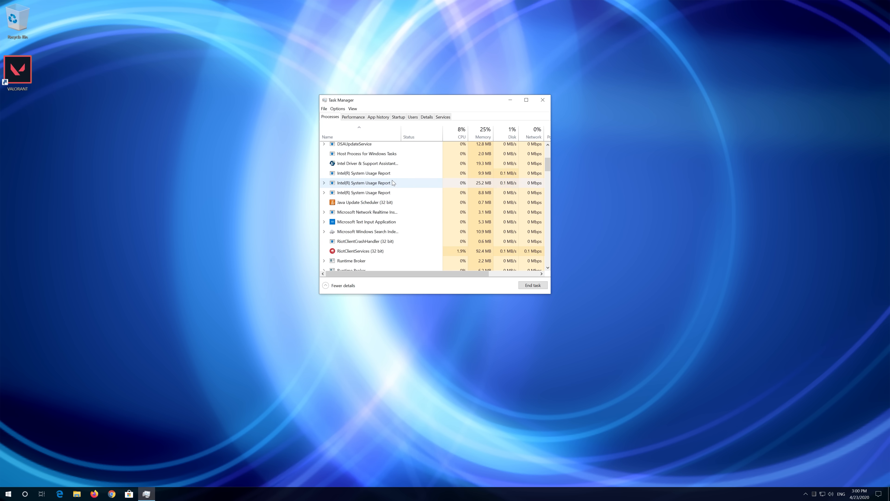
scroll(378, 201, "up", 1)
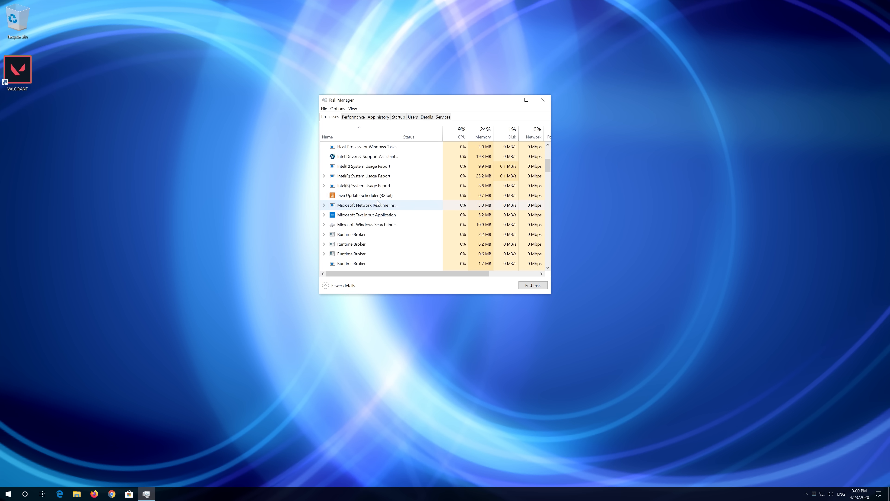
scroll(377, 202, "down", 3)
scroll(378, 201, "up", 4)
scroll(377, 202, "up", 4)
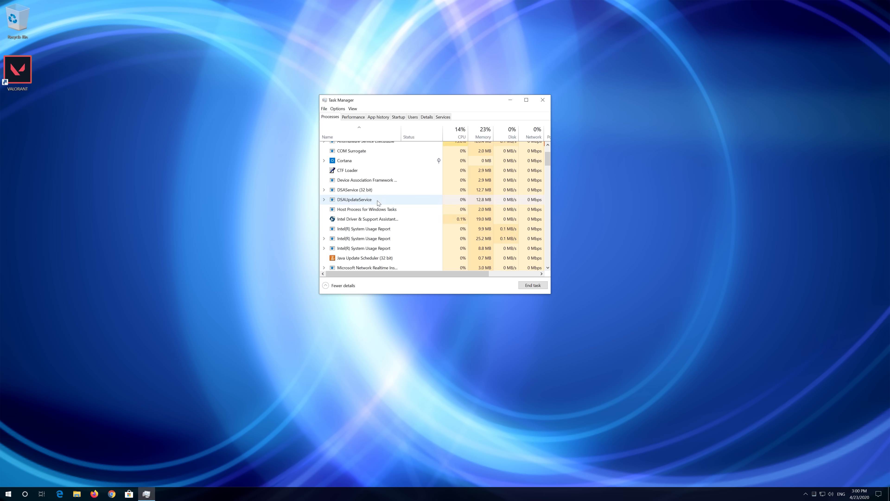
scroll(377, 203, "down", 8)
scroll(378, 203, "down", 15)
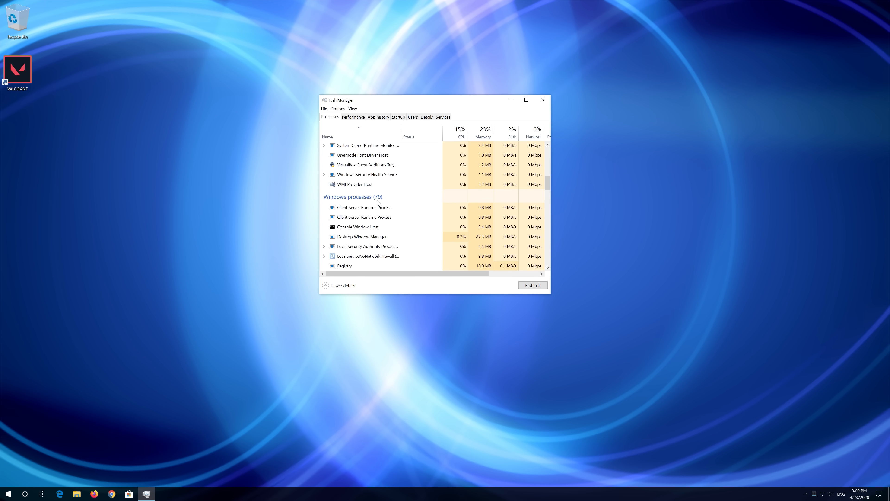
scroll(378, 202, "down", 7)
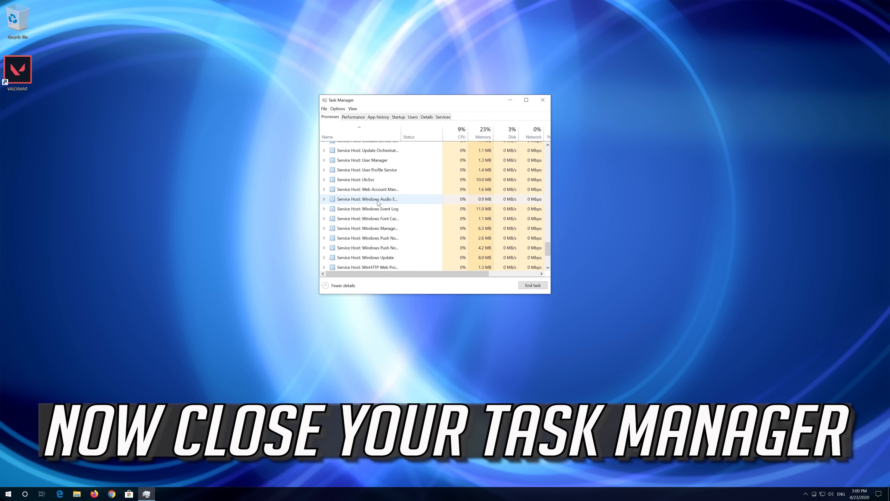
left_click(542, 99)
- Launch the Windows Services console by running services.msc from the Run dialog
key("super")
type("run")
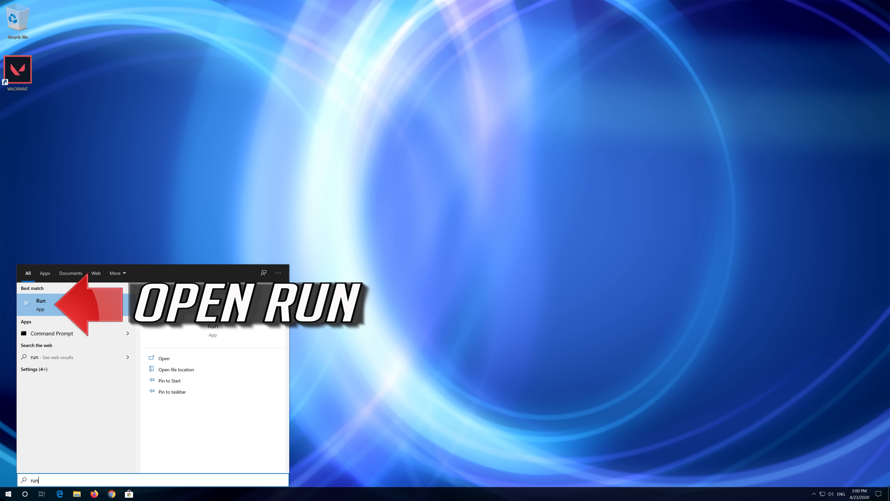
left_click(82, 304)
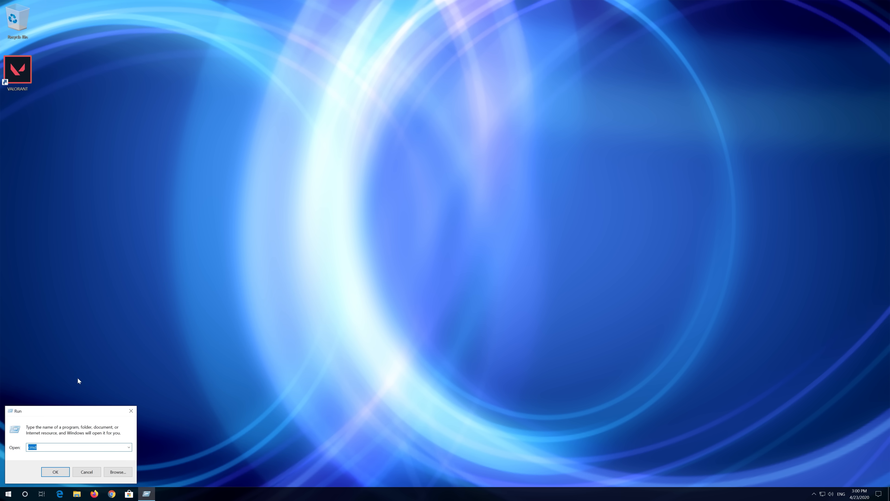
left_click_drag(75, 415, 407, 174)
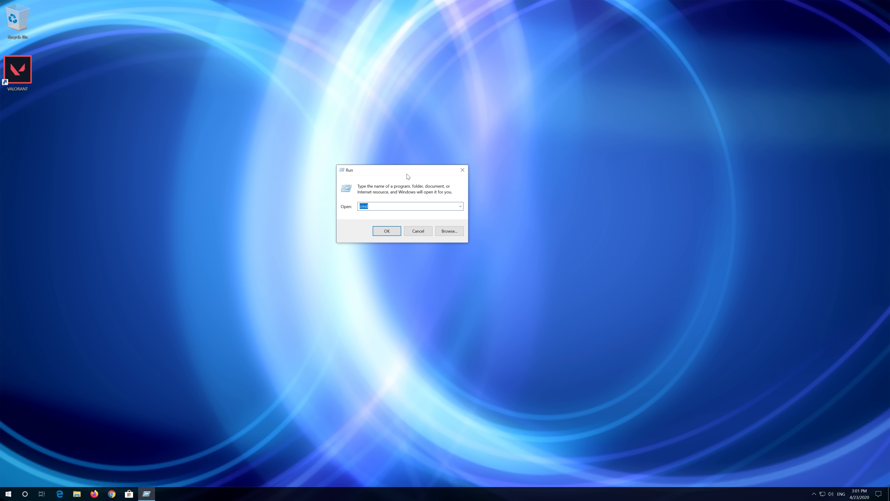
type("s")
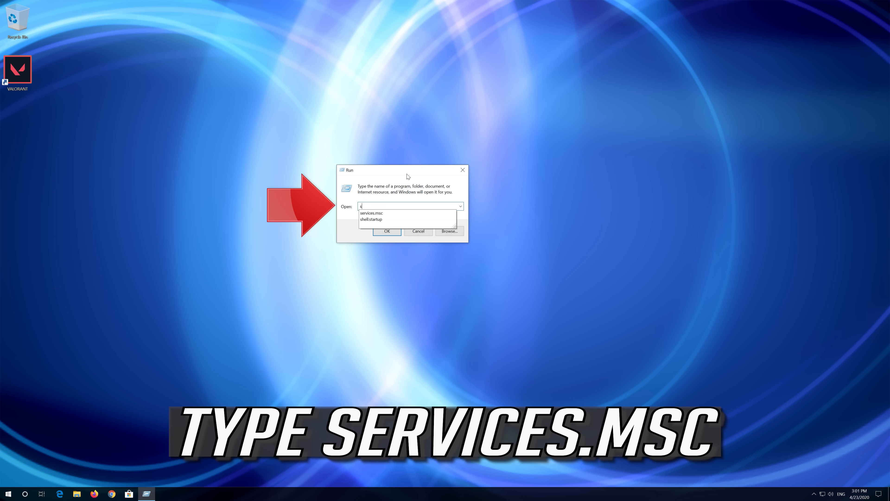
type("ervices")
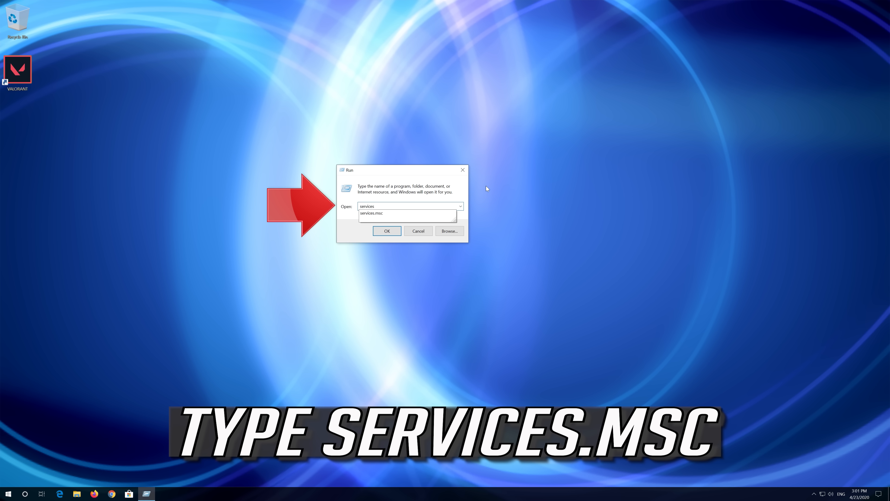
type(".msc")
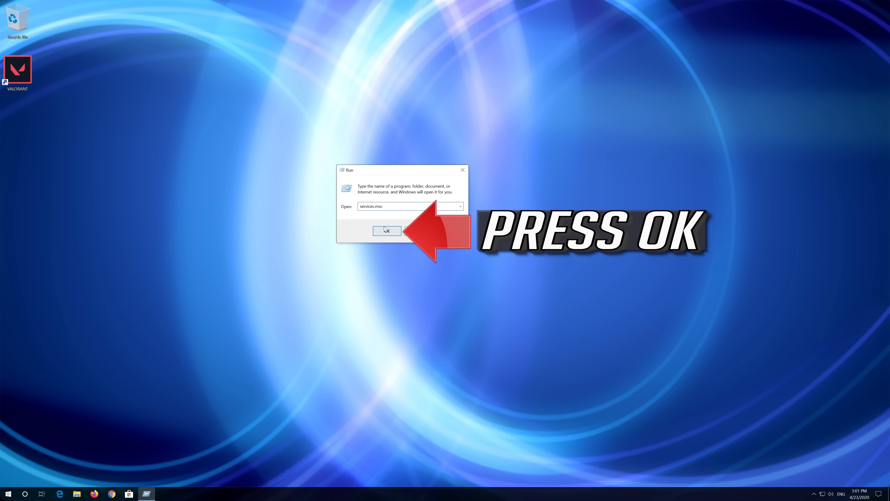
left_click(391, 234)
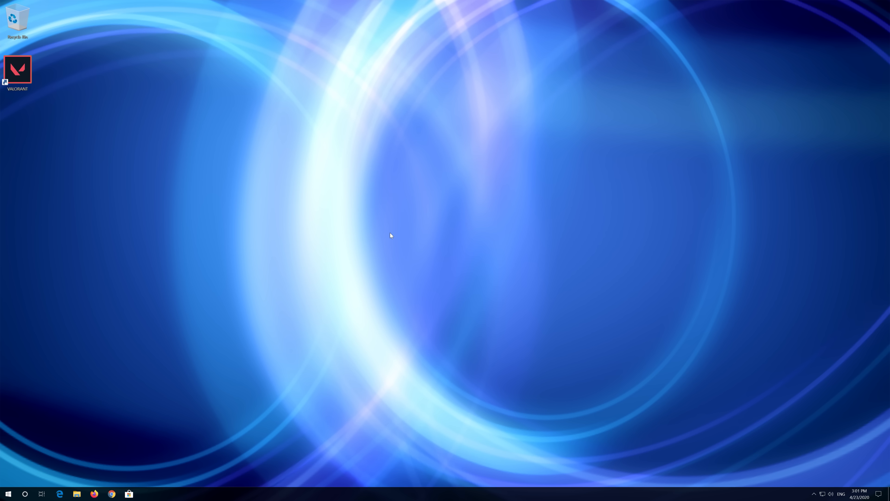
- Set the startup type of the vgc service to Automatic and apply the change in its properties
left_click(497, 214)
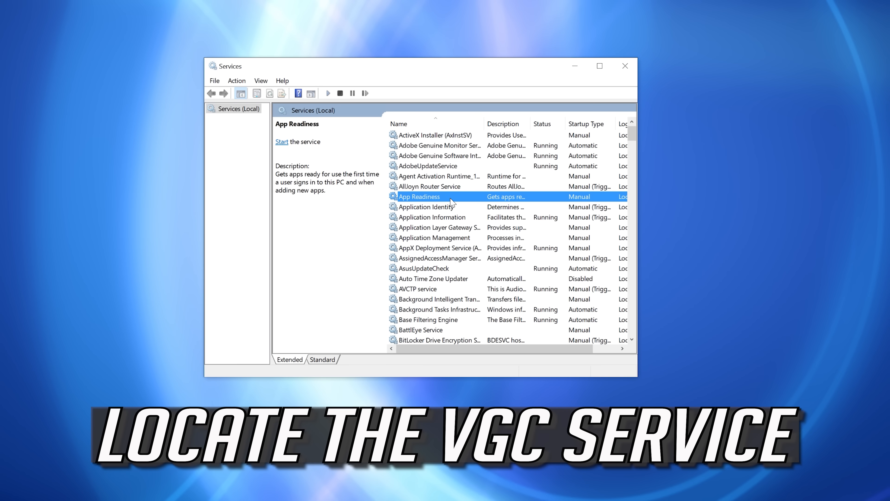
scroll(451, 201, "down", 20)
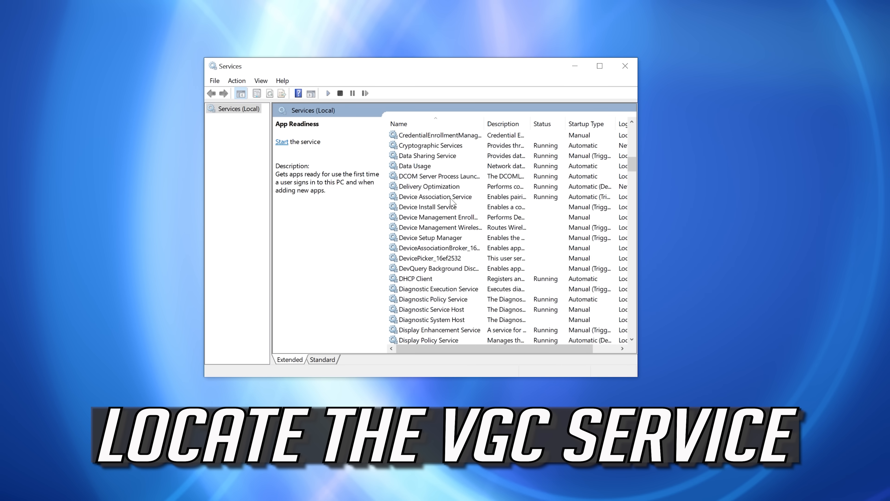
scroll(451, 202, "down", 20)
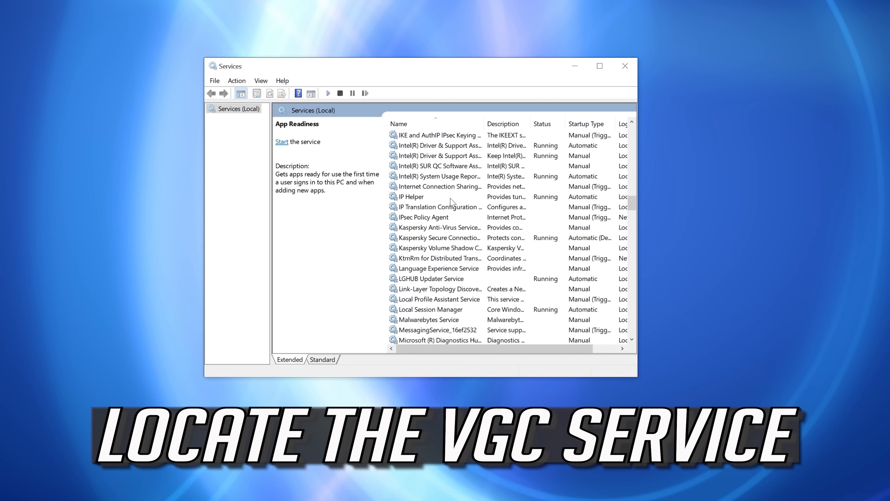
scroll(451, 201, "down", 20)
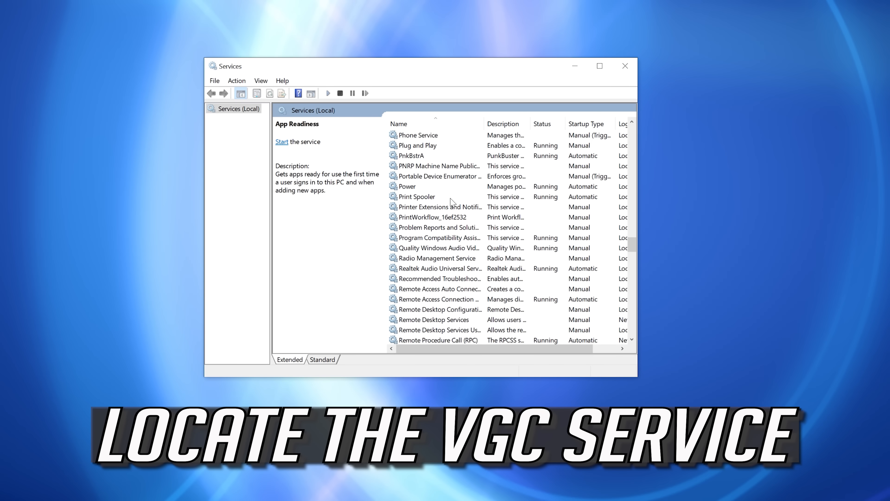
scroll(451, 201, "down", 8)
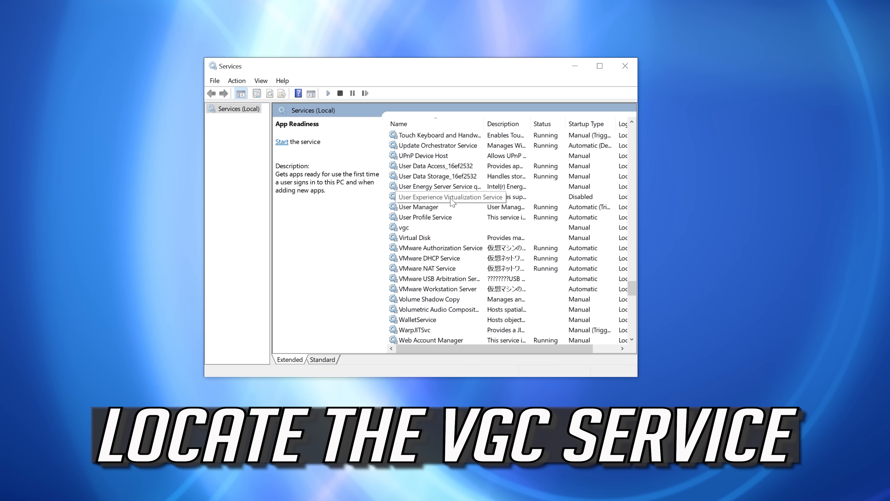
left_click(420, 228)
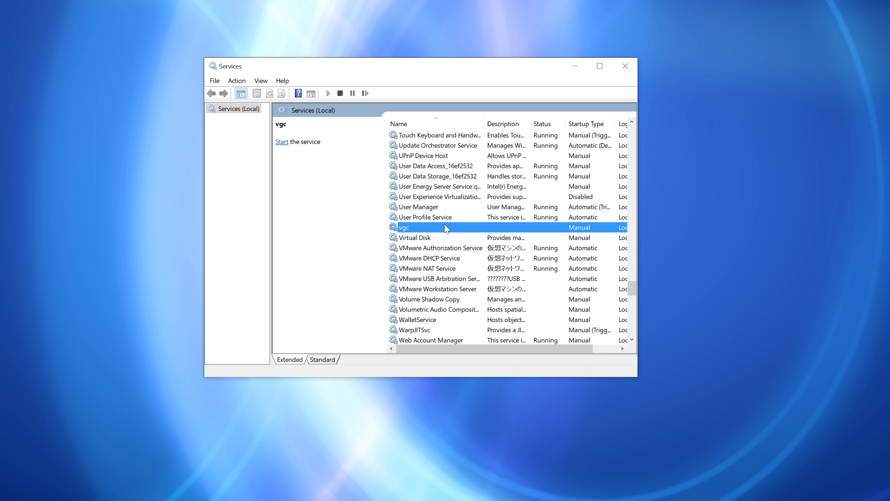
right_click(446, 228)
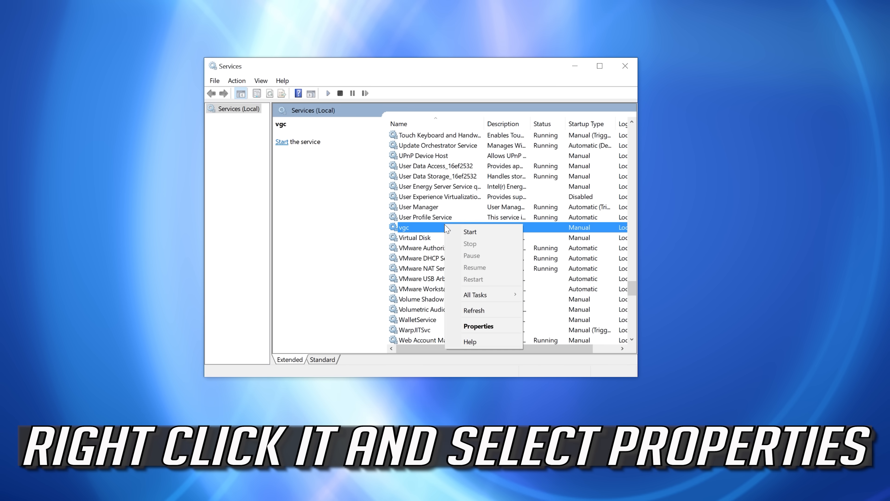
left_click(494, 326)
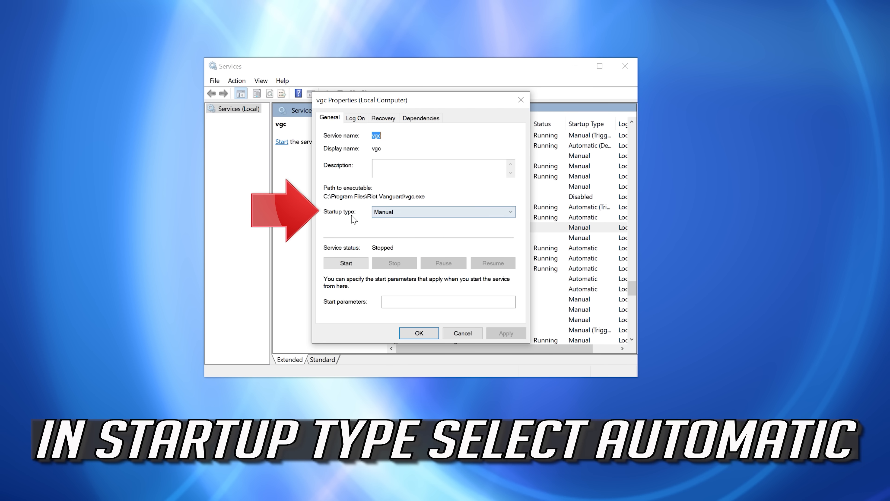
left_click(421, 217)
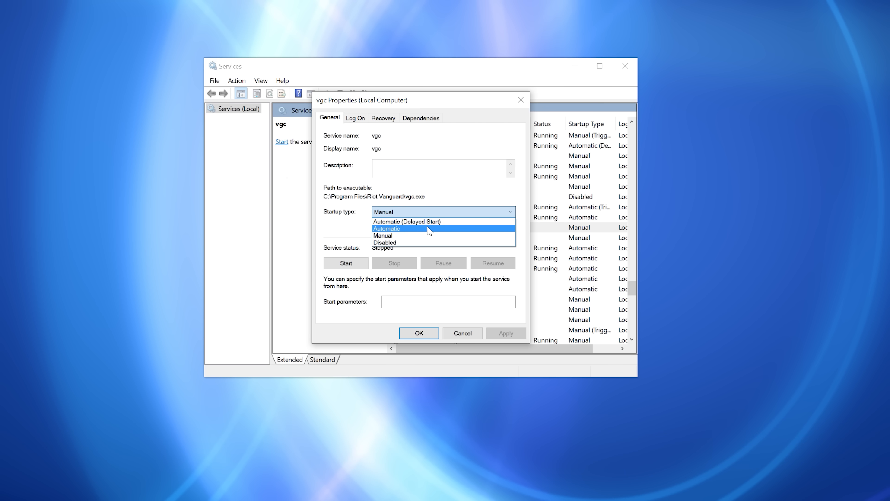
left_click(422, 228)
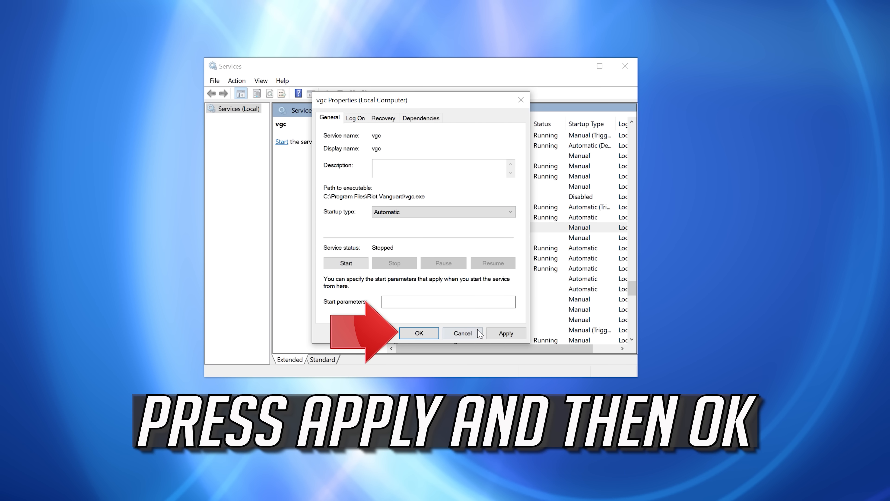
left_click(514, 333)
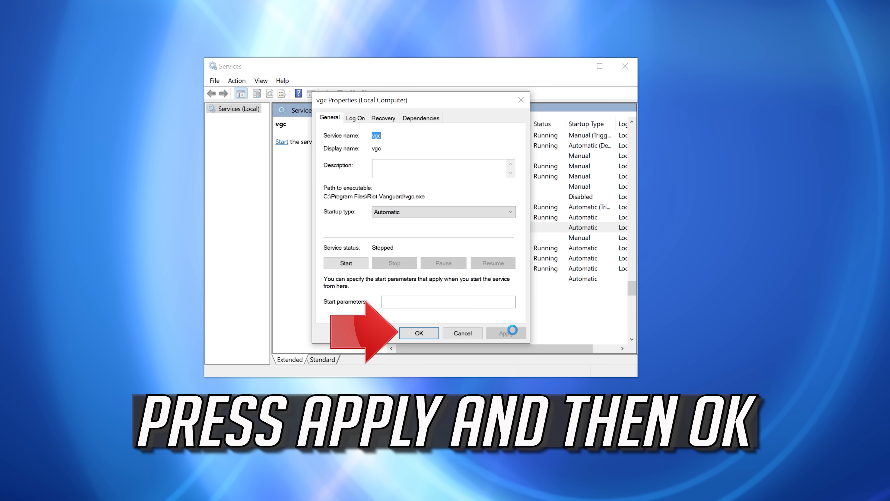
left_click(419, 333)
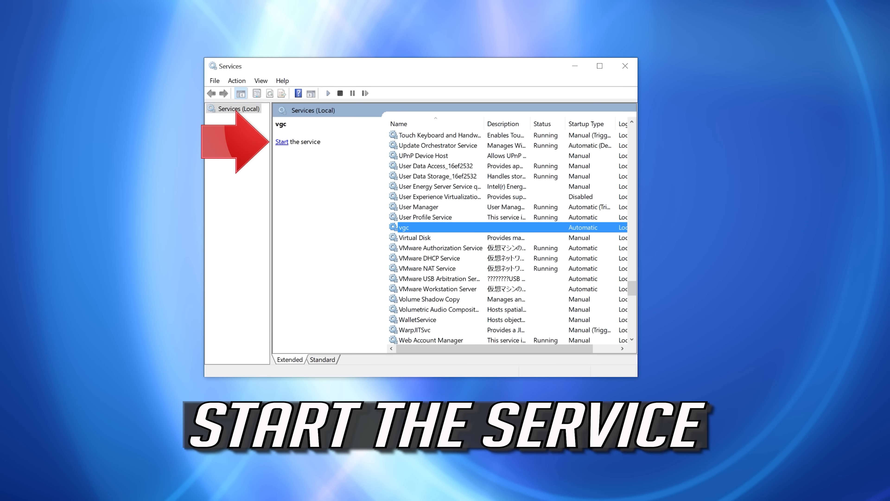
- Start the vgc service and close the Services window
left_click(281, 142)
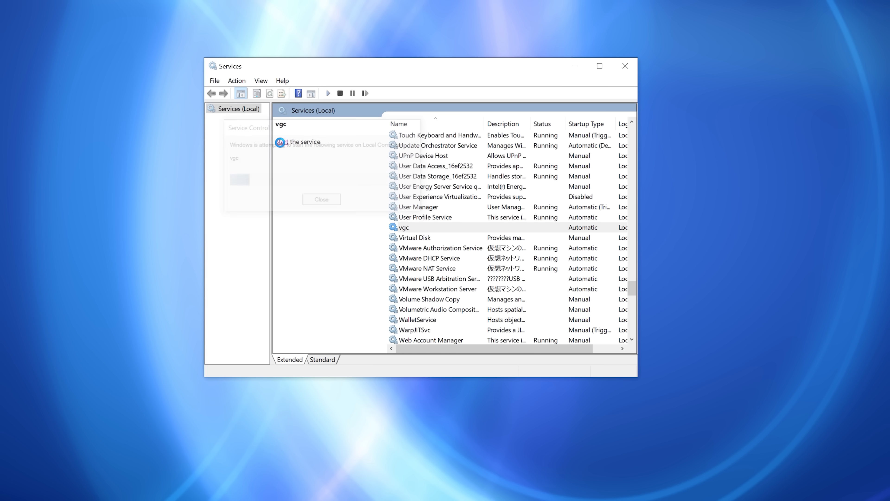
left_click(623, 66)
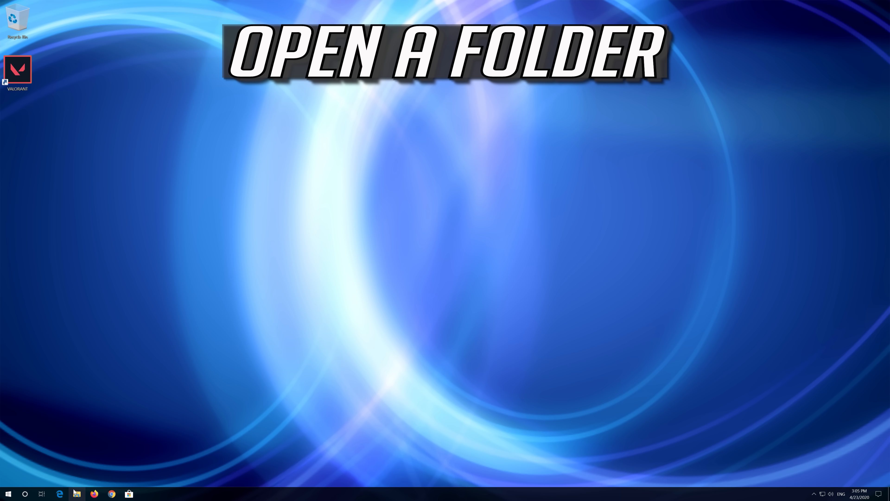
- Open File Explorer and go to the live folder inside Riot Games\VALORANT on the C: drive
left_click(76, 493)
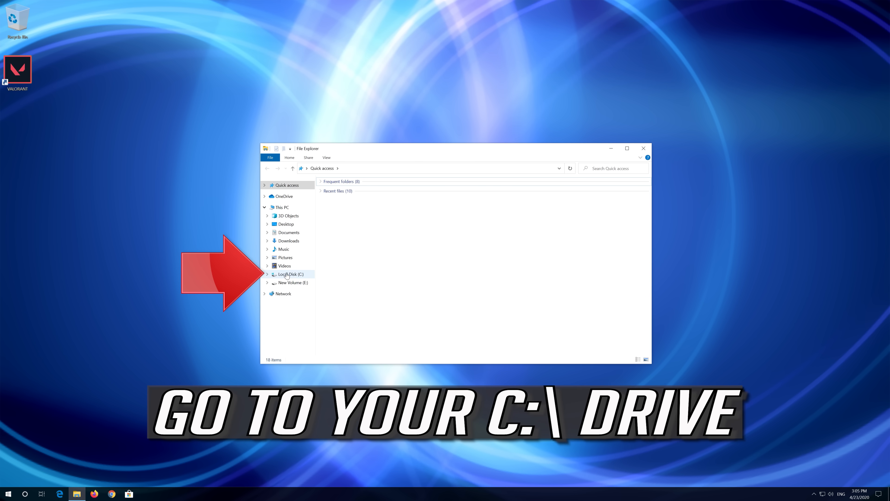
left_click(295, 275)
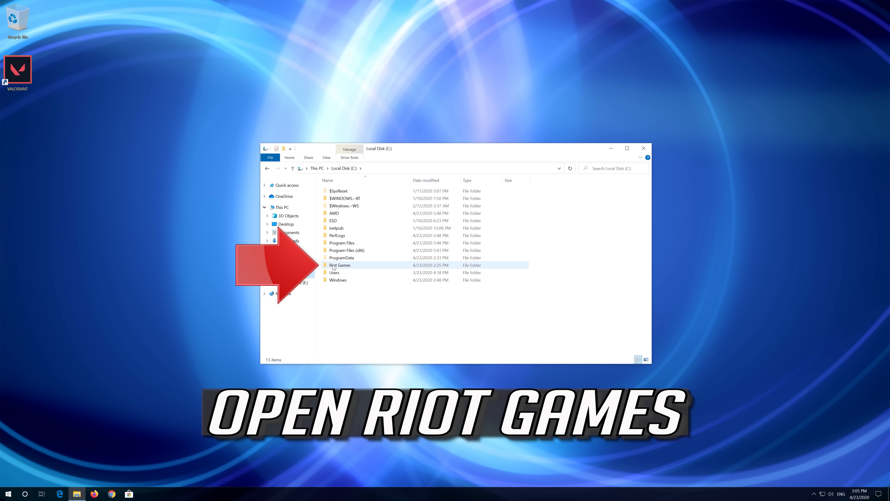
double_click(354, 266)
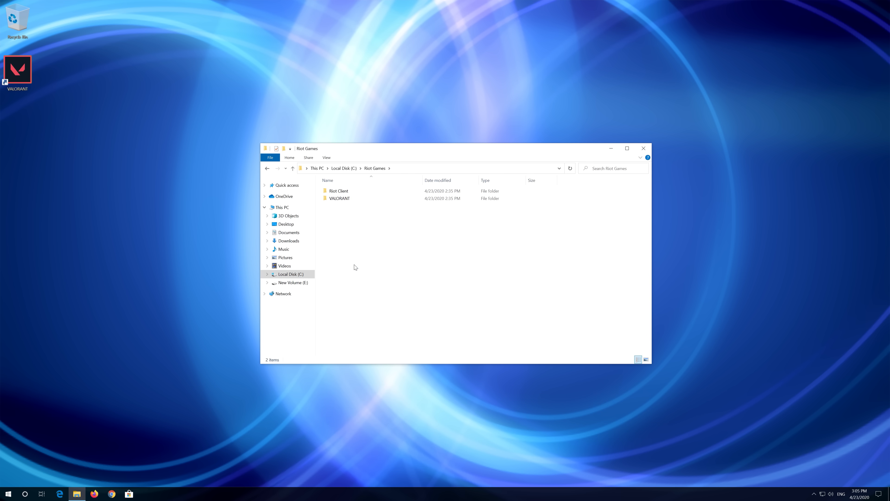
double_click(366, 198)
left_click(323, 191)
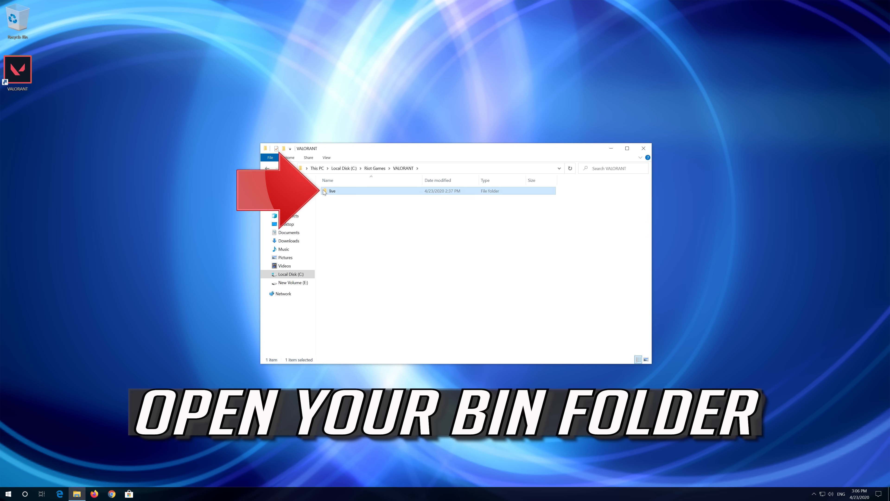
double_click(376, 190)
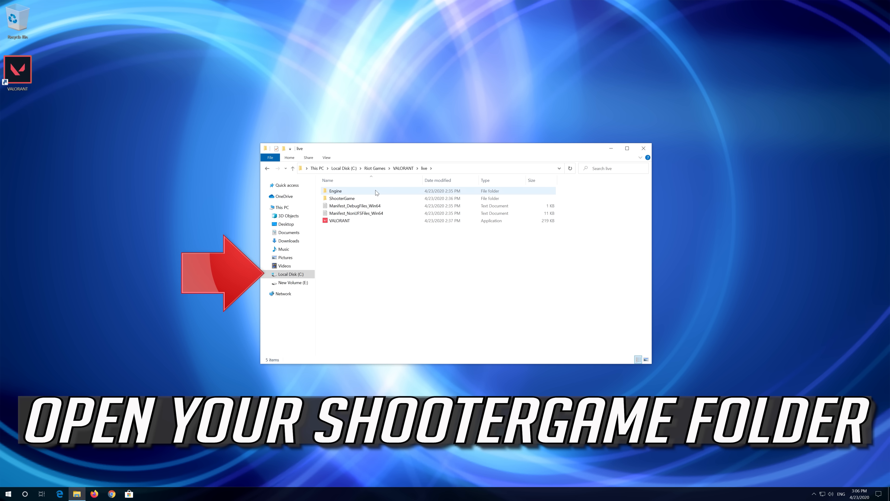
- Go from the live folder through ShooterGame and Binaries into the Win64 folder
left_click(334, 198)
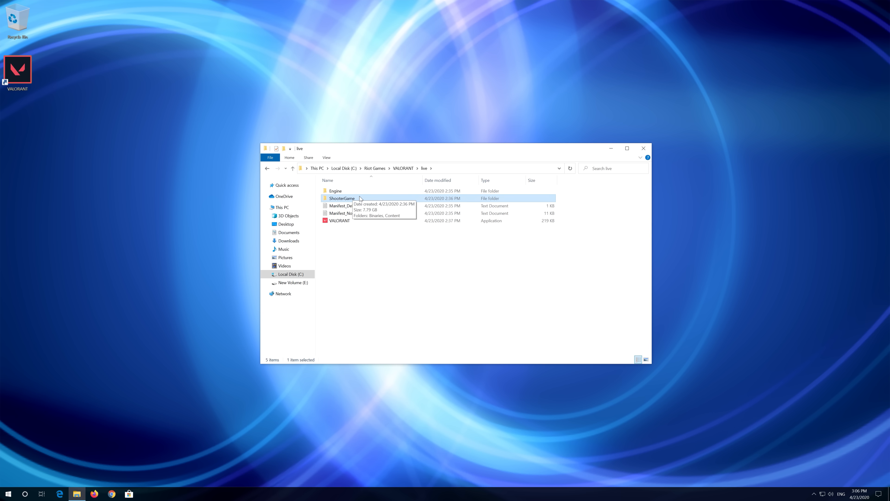
double_click(360, 198)
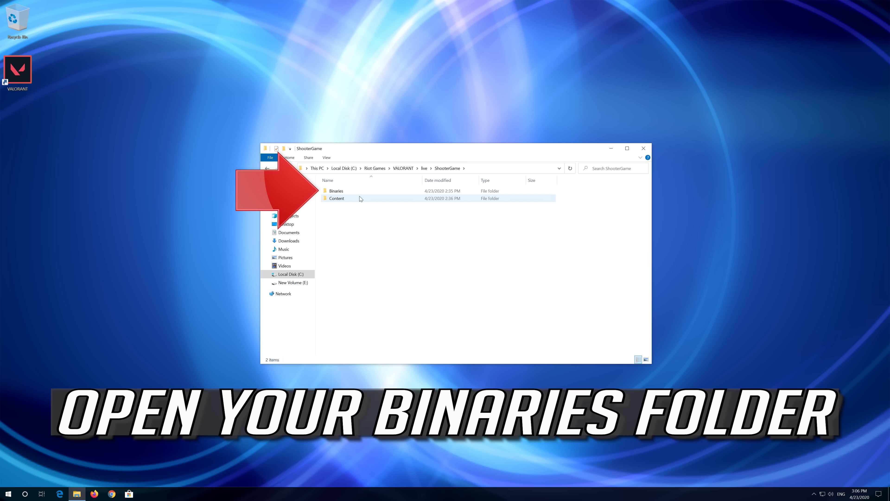
left_click(358, 192)
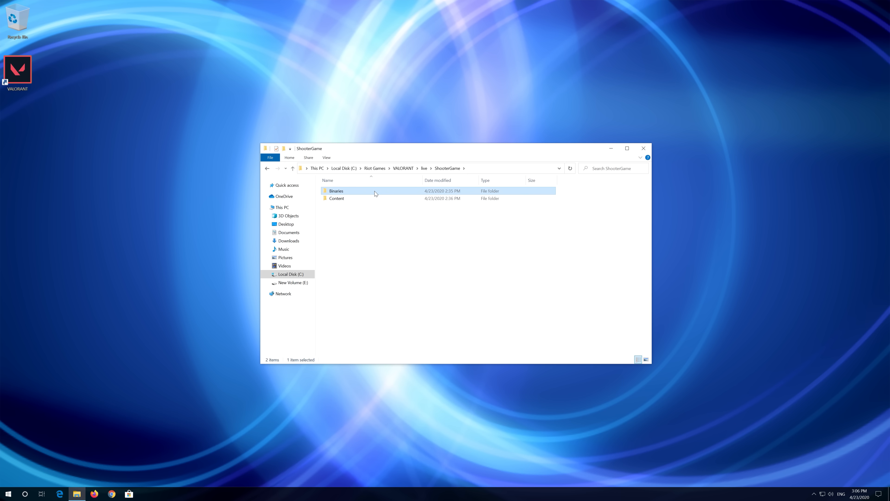
double_click(375, 191)
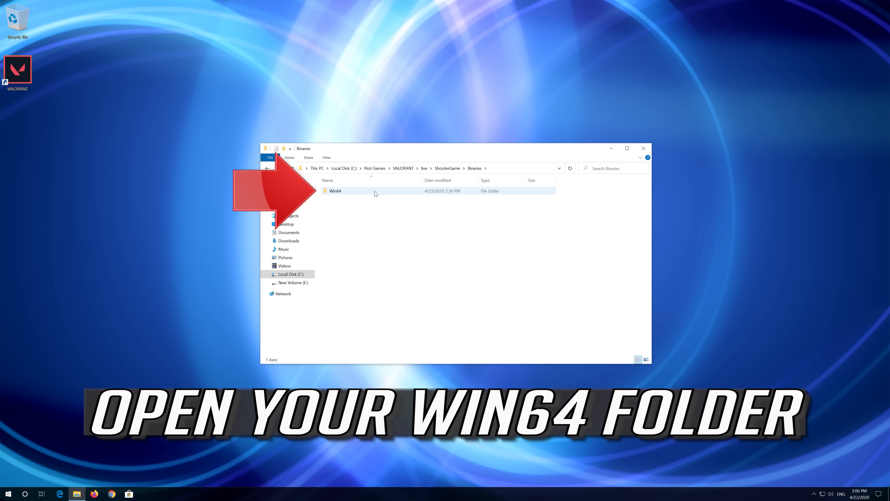
left_click(374, 190)
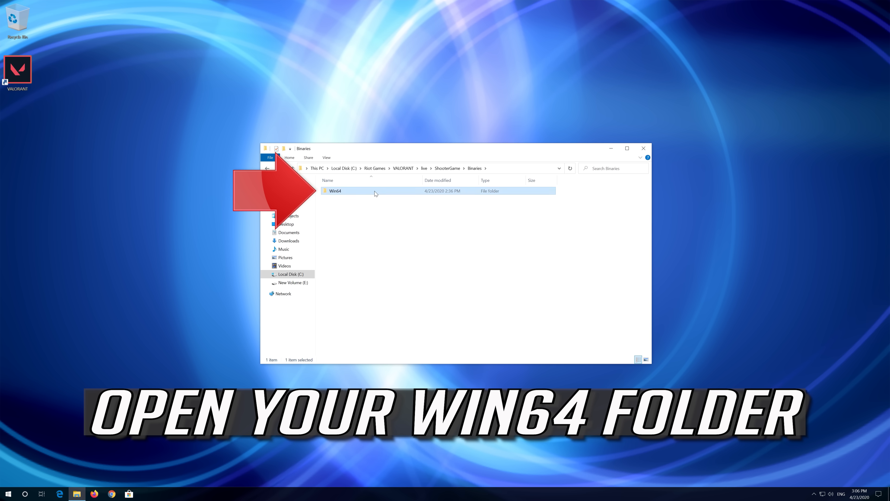
double_click(344, 193)
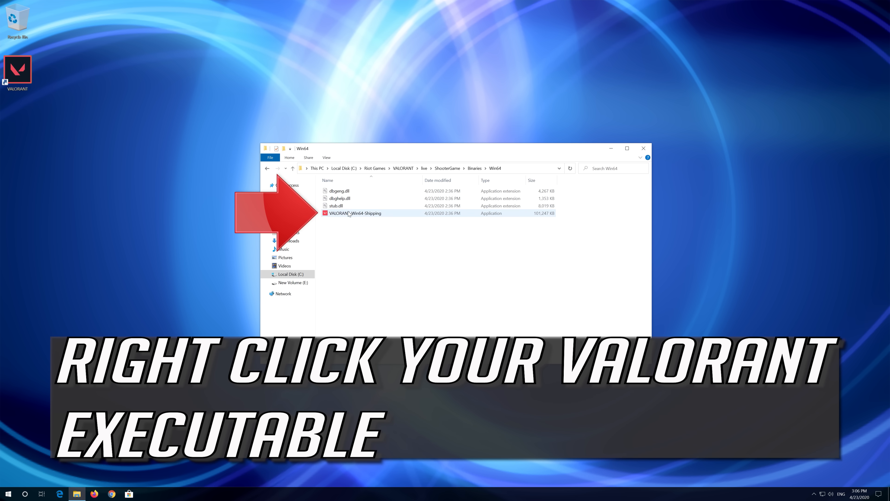
- Open the properties of the VALORANT-Win64-Shipping application and close the File Explorer window behind them
left_click(349, 215)
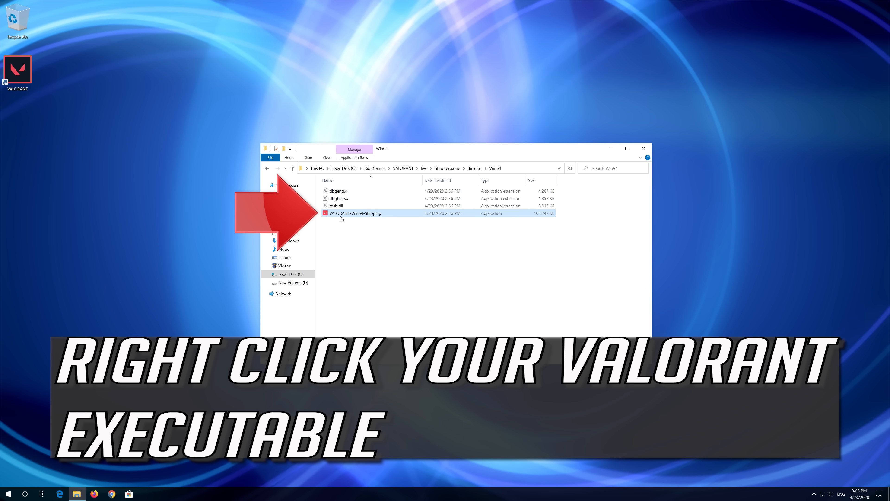
right_click(377, 215)
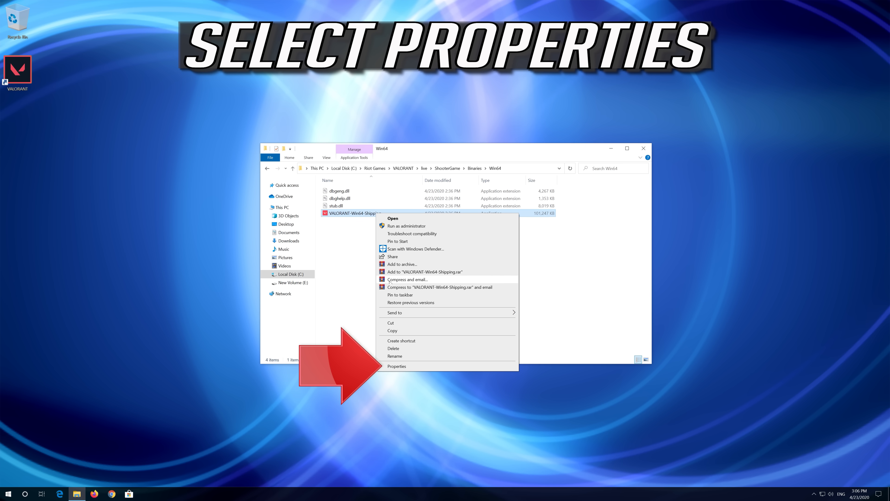
left_click(422, 367)
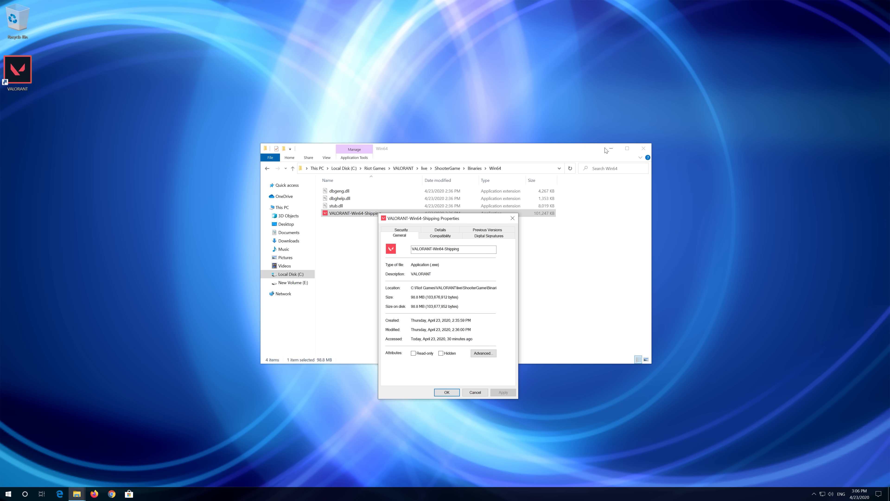
left_click(643, 148)
left_click_drag(439, 221, 455, 167)
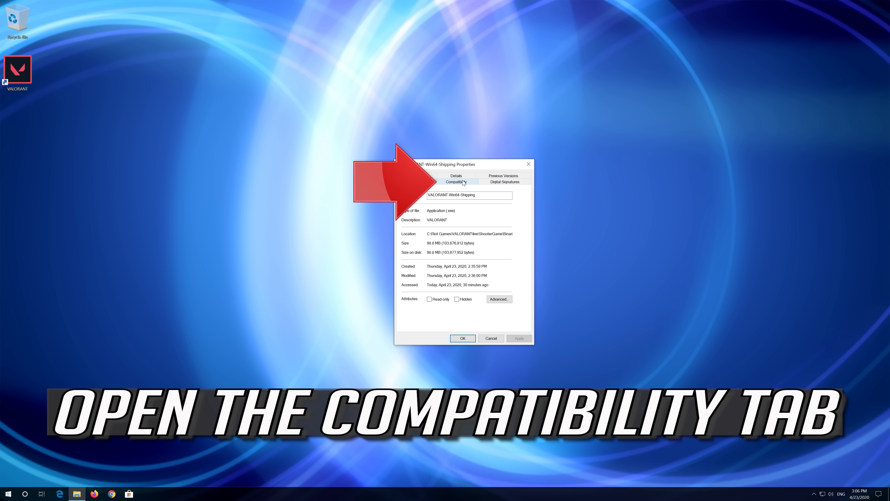
- Turn on Disable fullscreen optimizations and Run this program as an administrator in the executable's compatibility settings, apply the changes and close the properties
left_click(458, 182)
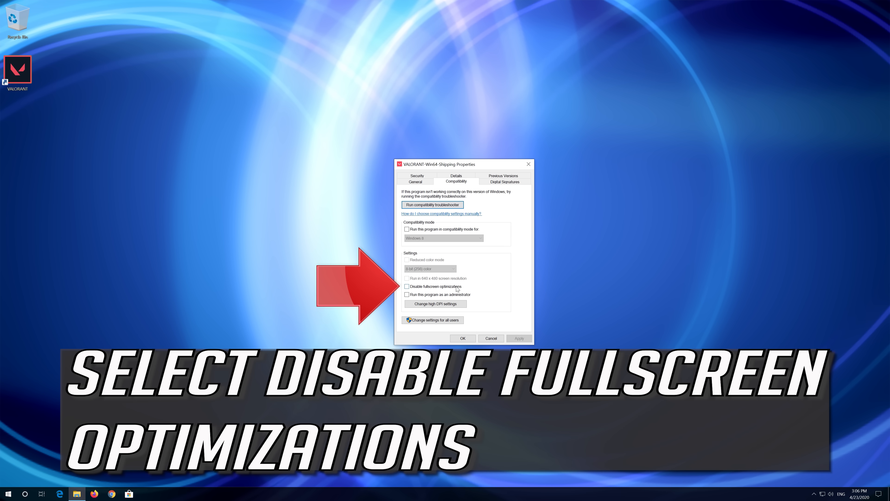
left_click(406, 287)
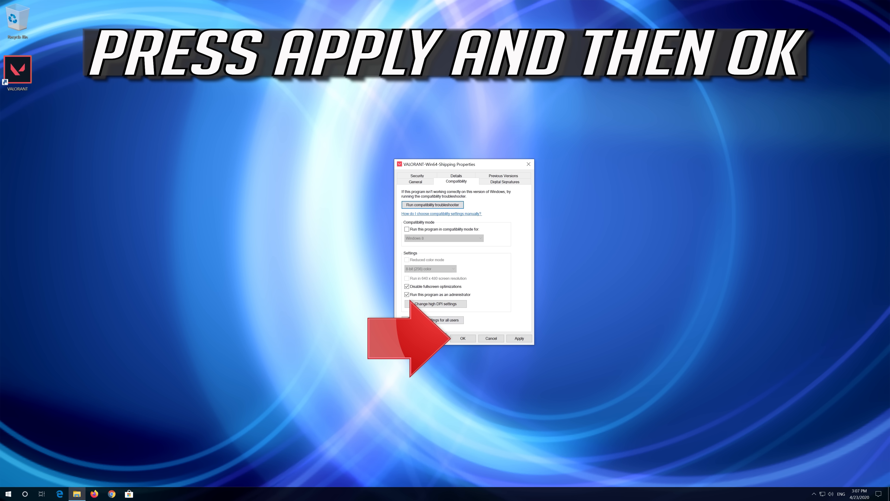
left_click(519, 338)
left_click(463, 338)
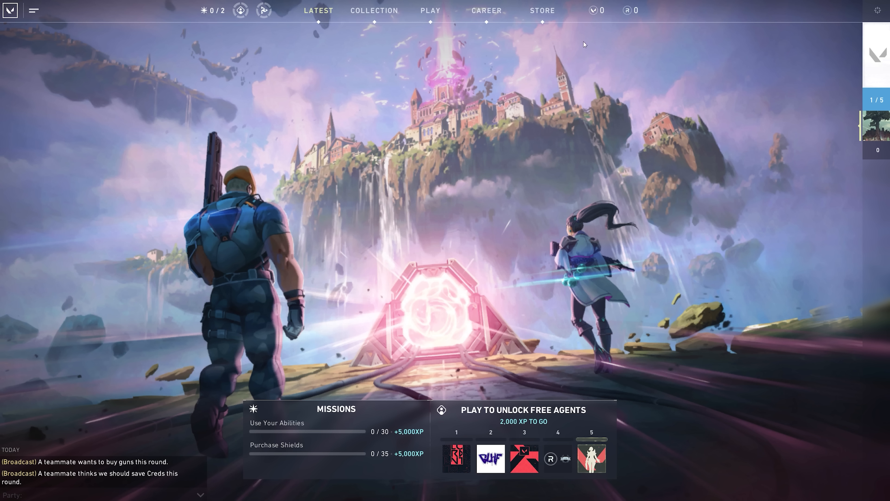
left_click(427, 11)
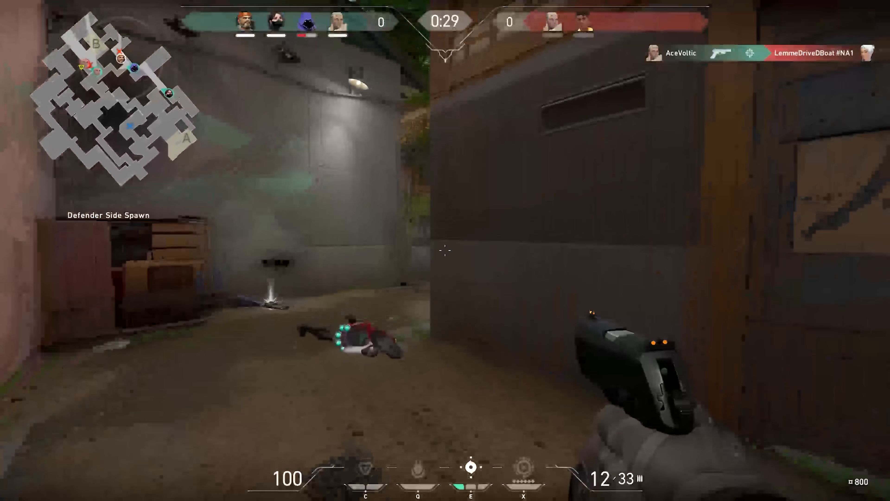
key("w")
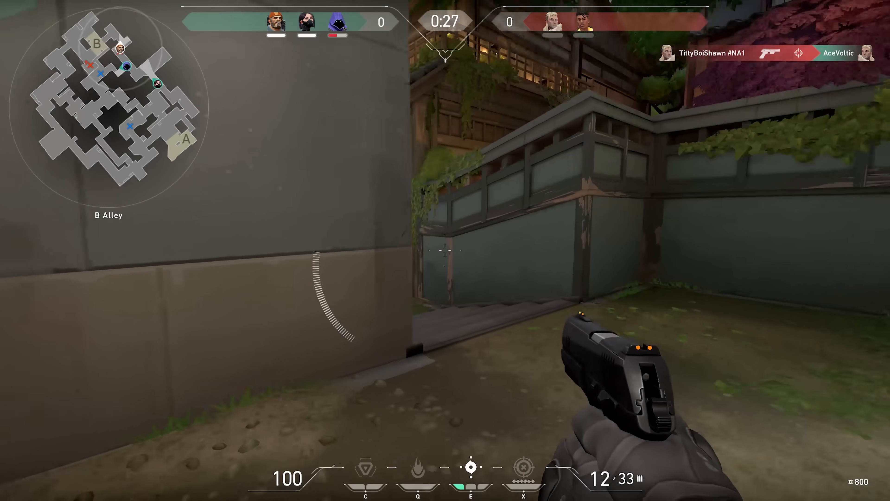
key("w")
key("w")
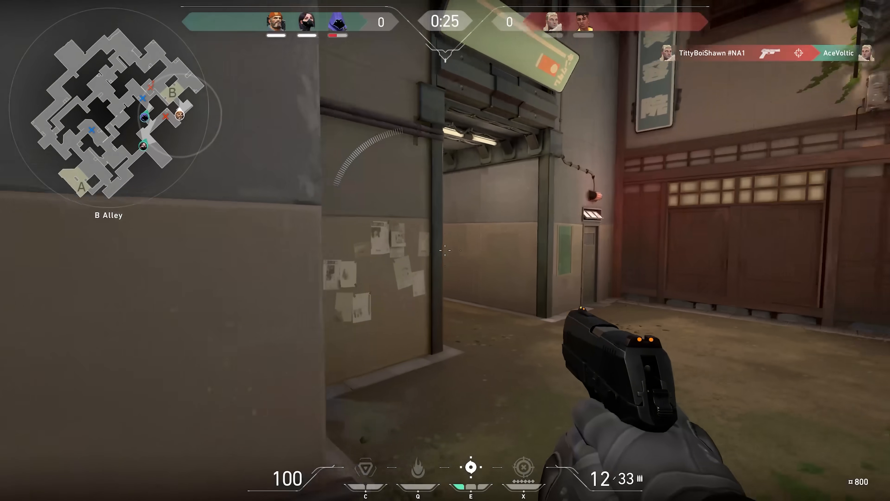
key("w")
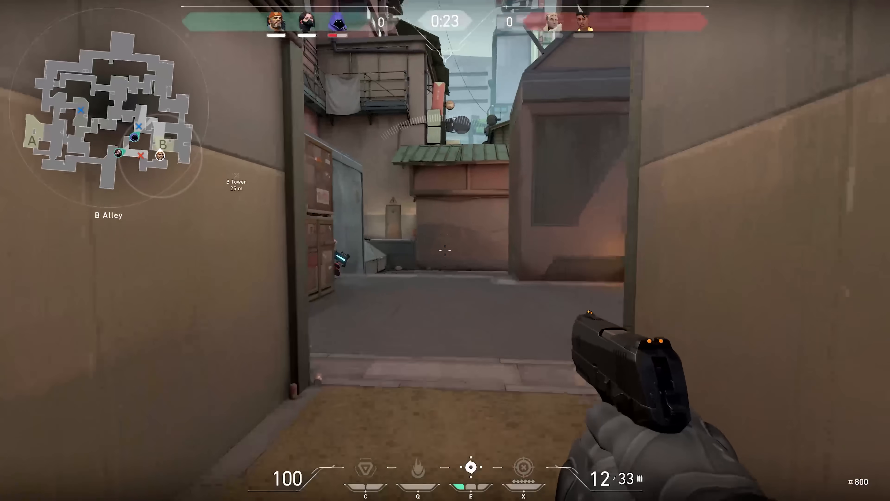
left_click(445, 250)
left_click(445, 250)
left_click(445, 250)
left_click(445, 250)
left_click(445, 250)
left_click(445, 249)
left_click(445, 250)
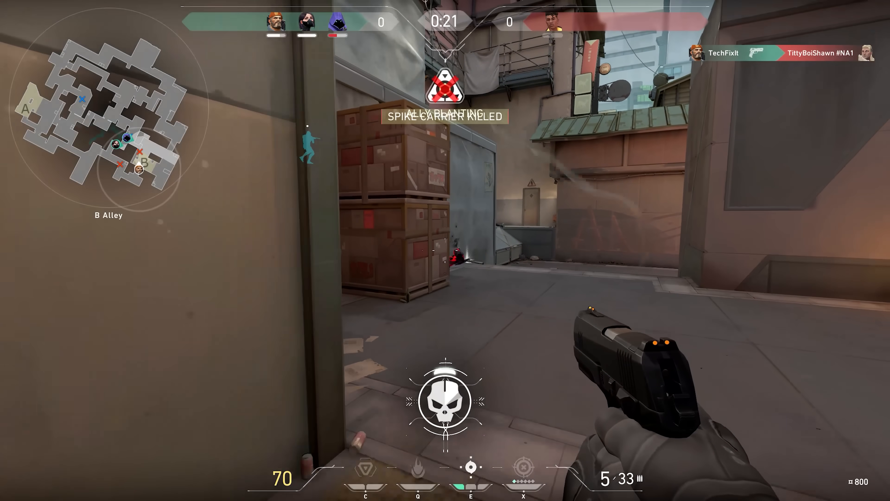
key("s")
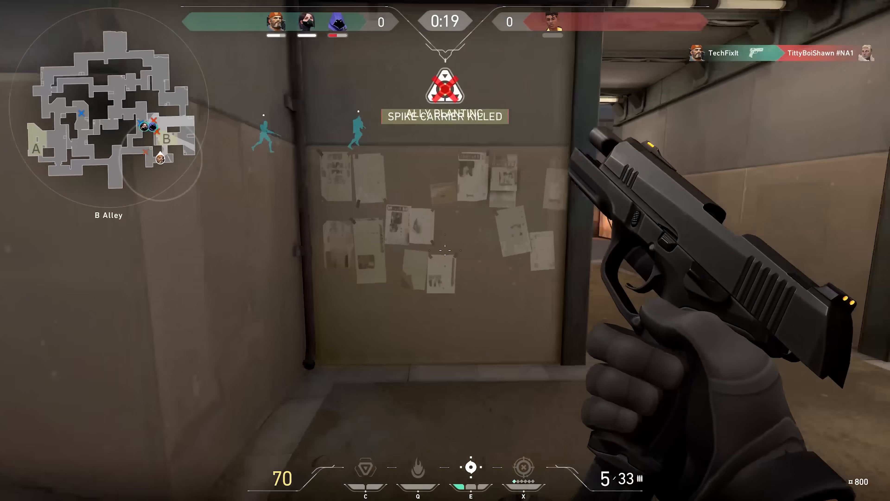
key("f")
key("w")
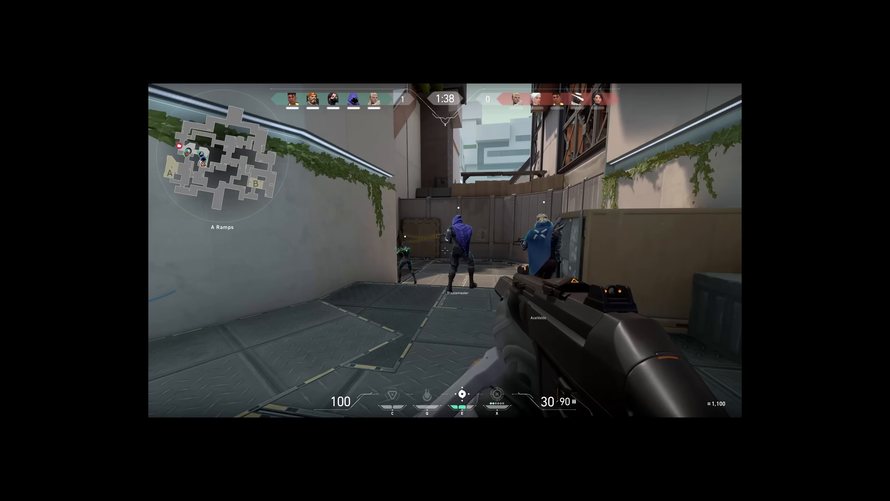